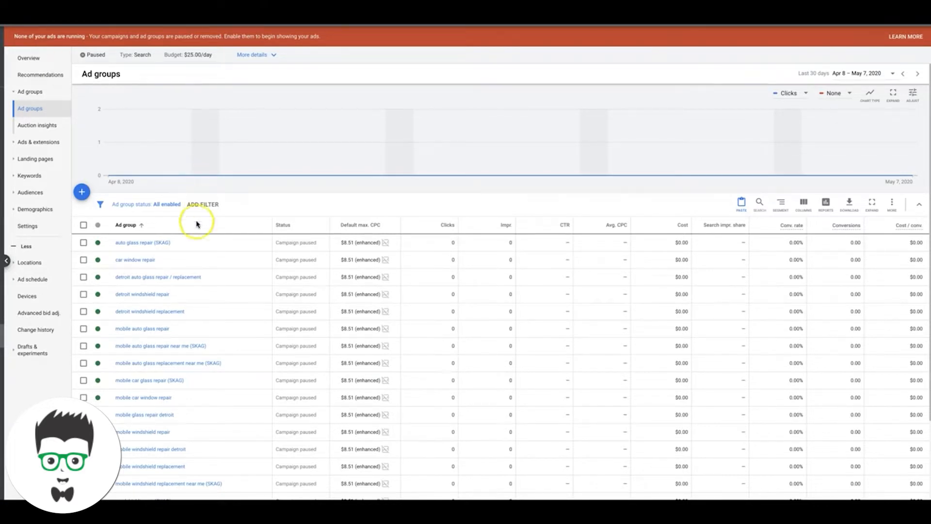
Step: Open the campaign's settings, reveal the additional settings and expand the location targeting
{"action": "left_click", "coordinate": [37, 180]}
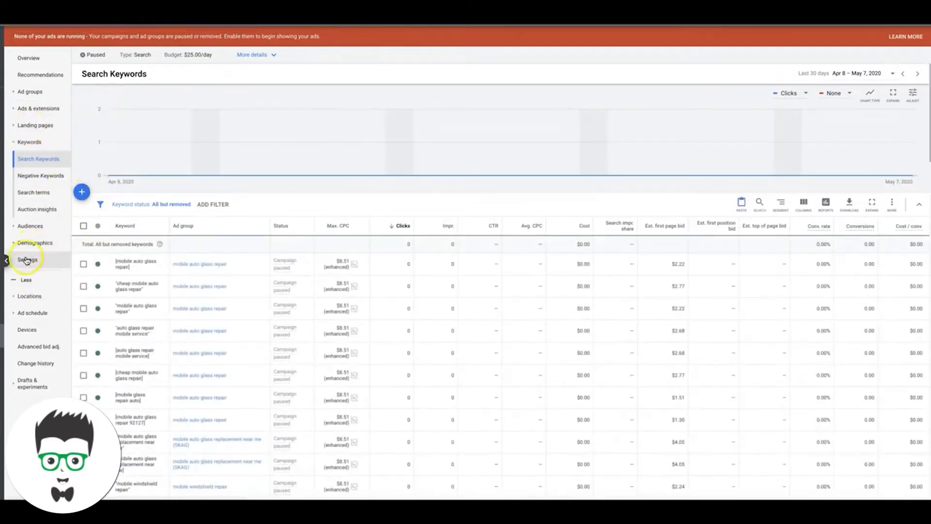
{"action": "left_click", "coordinate": [26, 260]}
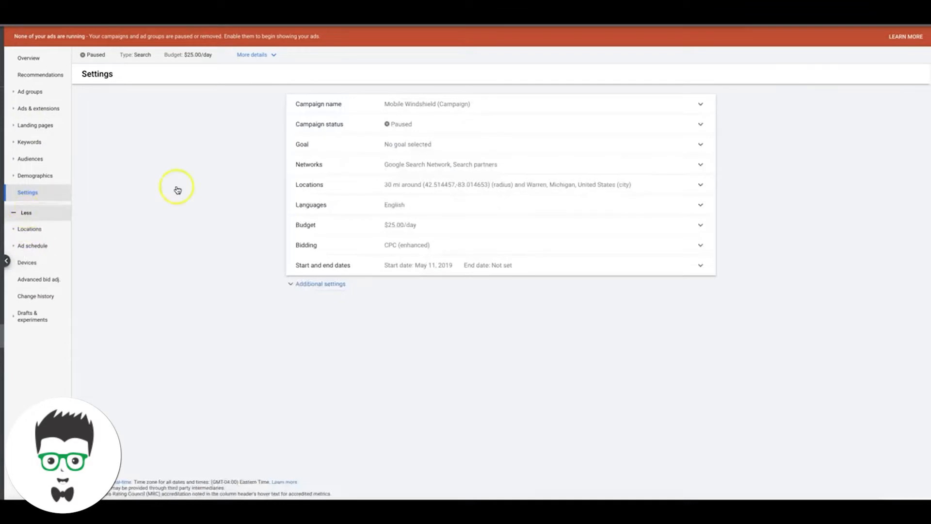
{"action": "left_click", "coordinate": [303, 284]}
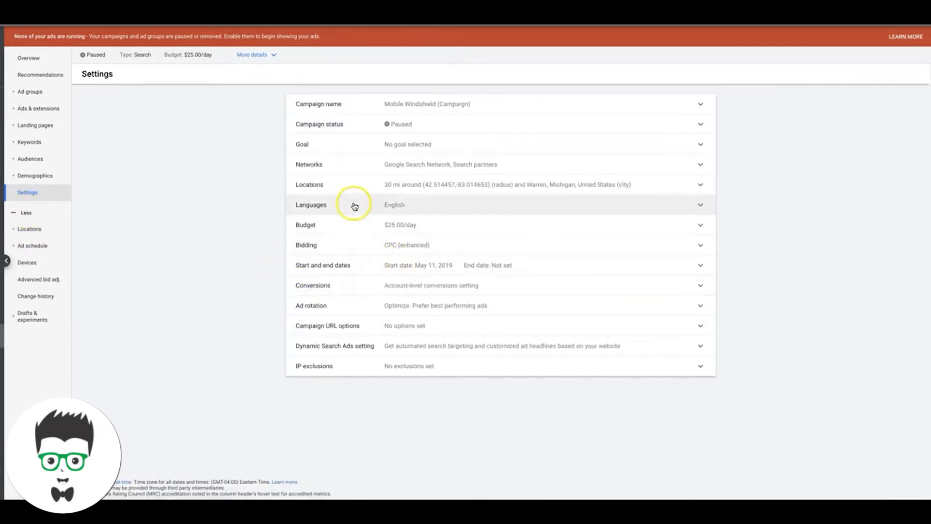
{"action": "left_click", "coordinate": [340, 191]}
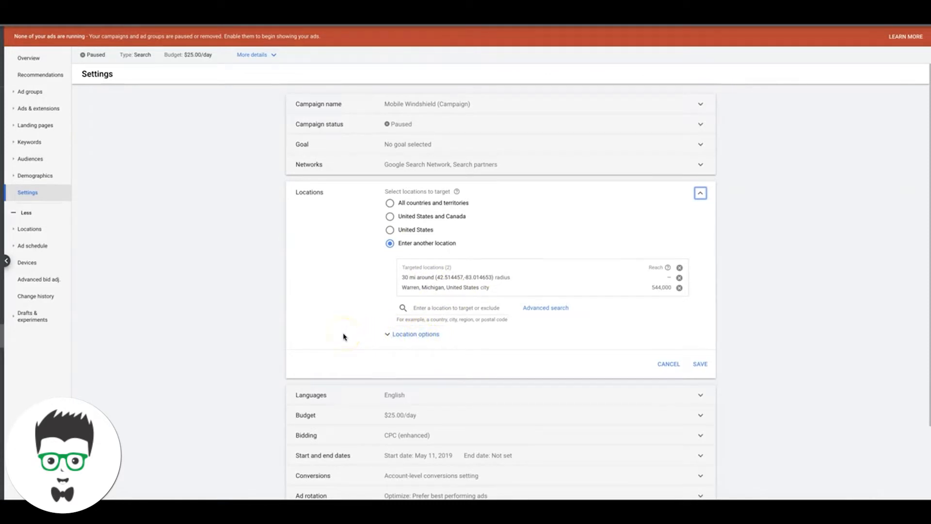
Step: Target people in or regularly in the targeted locations, and open the advanced location search
{"action": "left_click", "coordinate": [388, 335]}
{"action": "left_click", "coordinate": [390, 380]}
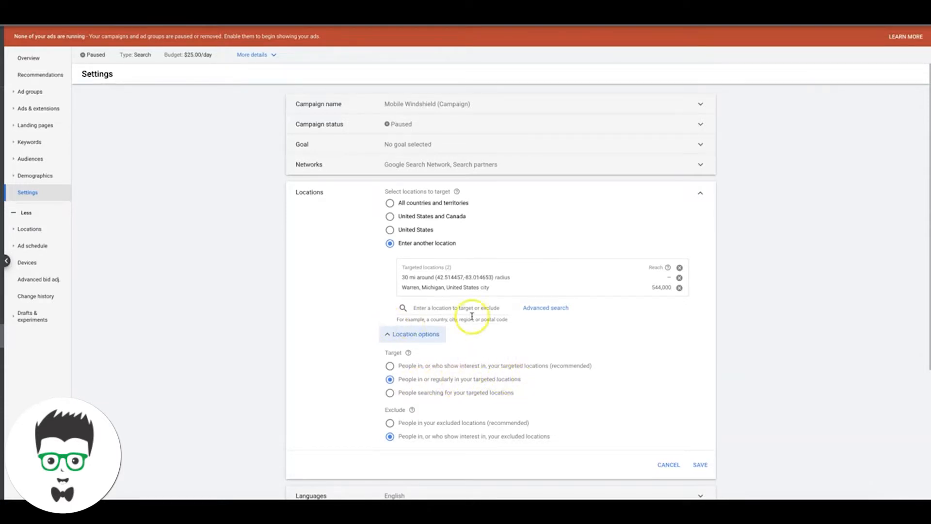
{"action": "scroll", "coordinate": [459, 286], "scroll_direction": "down", "scroll_amount": 1}
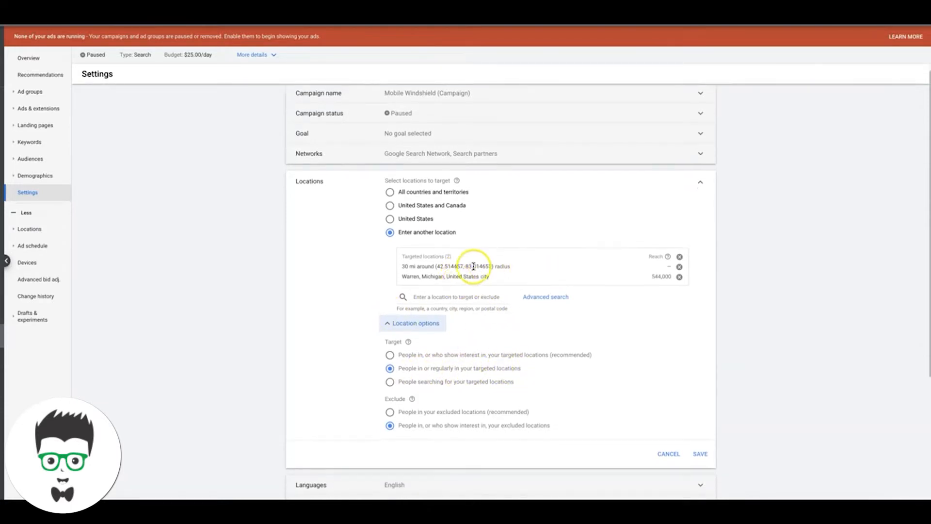
{"action": "left_click", "coordinate": [543, 298]}
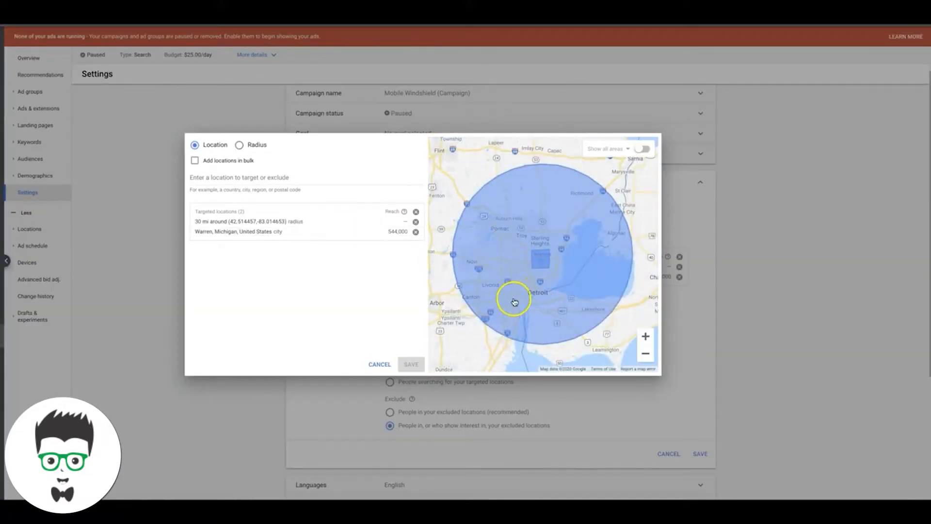
Step: Try targeting the Detroit MI Nielsen DMA region, and remove it from the targeted locations
{"action": "left_click", "coordinate": [224, 179]}
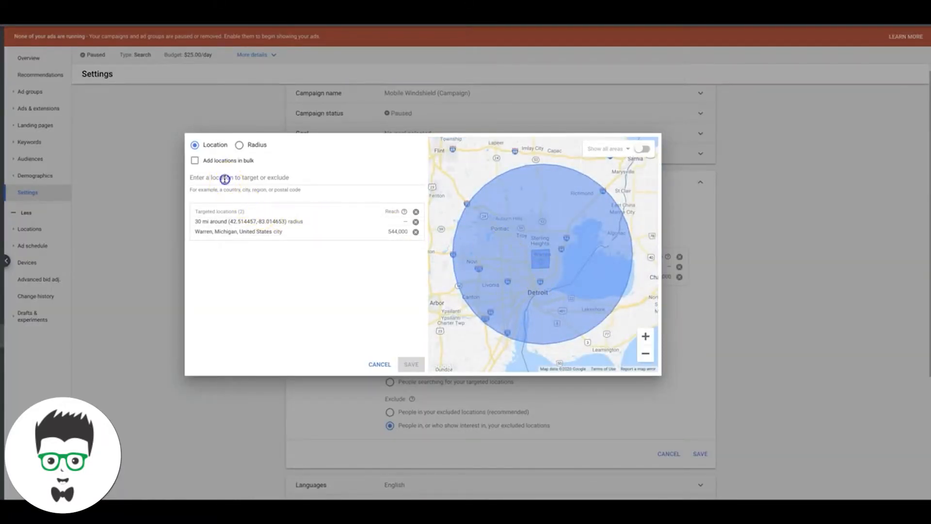
{"action": "type", "text": "detroit"}
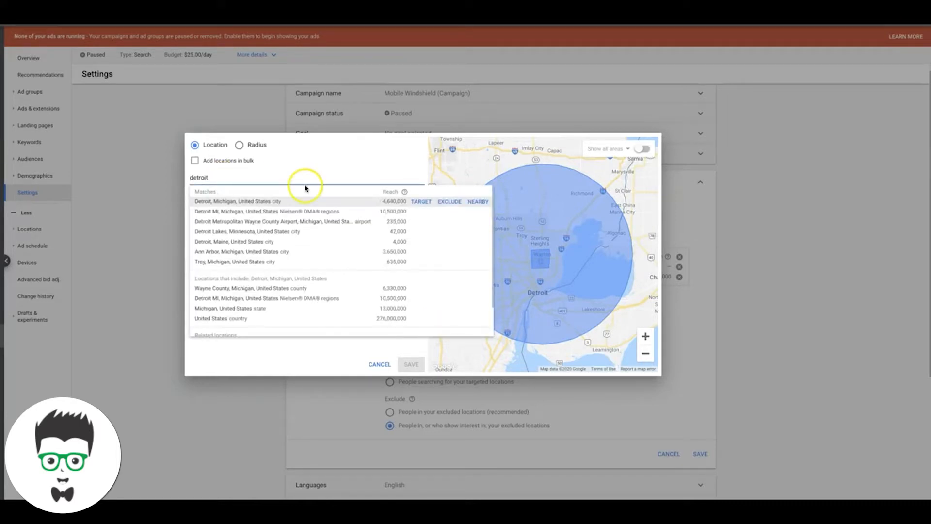
{"action": "left_click", "coordinate": [421, 212]}
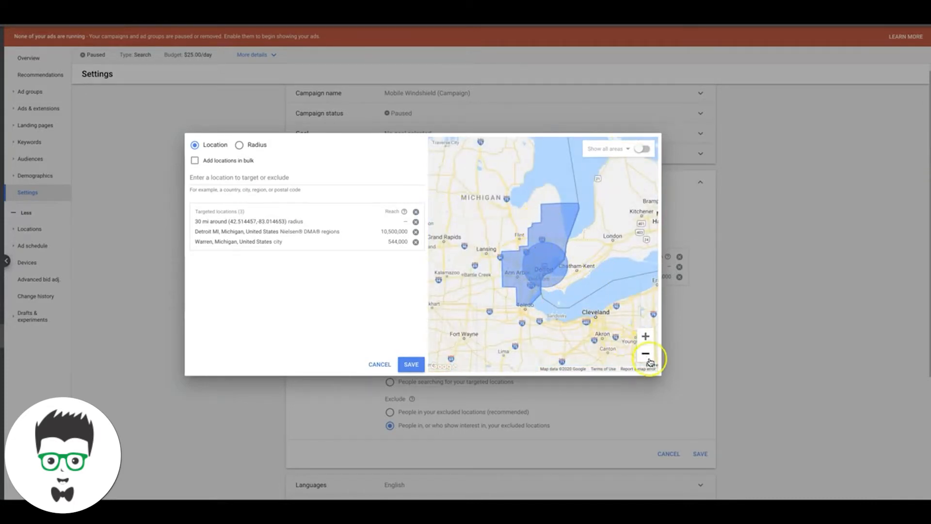
{"action": "left_click", "coordinate": [645, 339]}
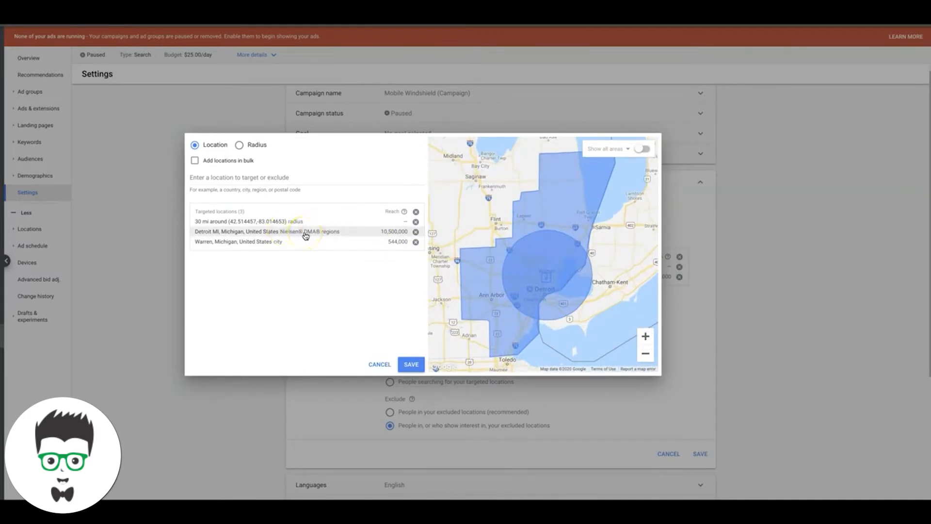
{"action": "left_click", "coordinate": [416, 232]}
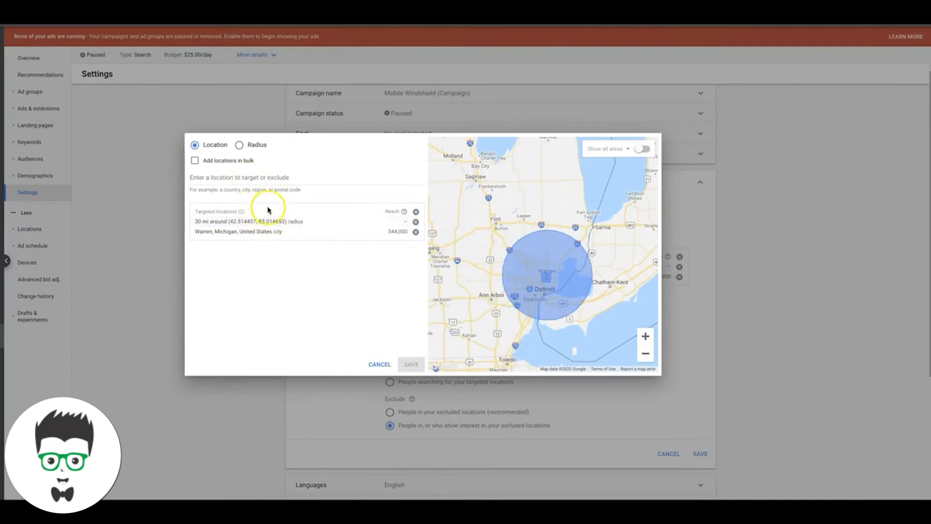
Step: Add a 10 mi radius around Detroit, MI to the targeted locations
{"action": "left_click", "coordinate": [239, 145]}
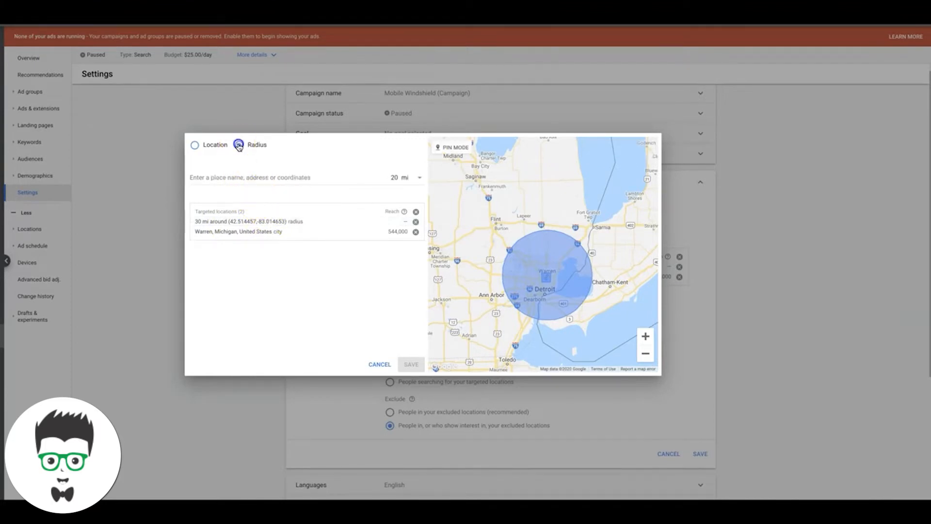
{"action": "left_click", "coordinate": [390, 177]}
{"action": "type", "text": "10"}
{"action": "left_click", "coordinate": [323, 179]}
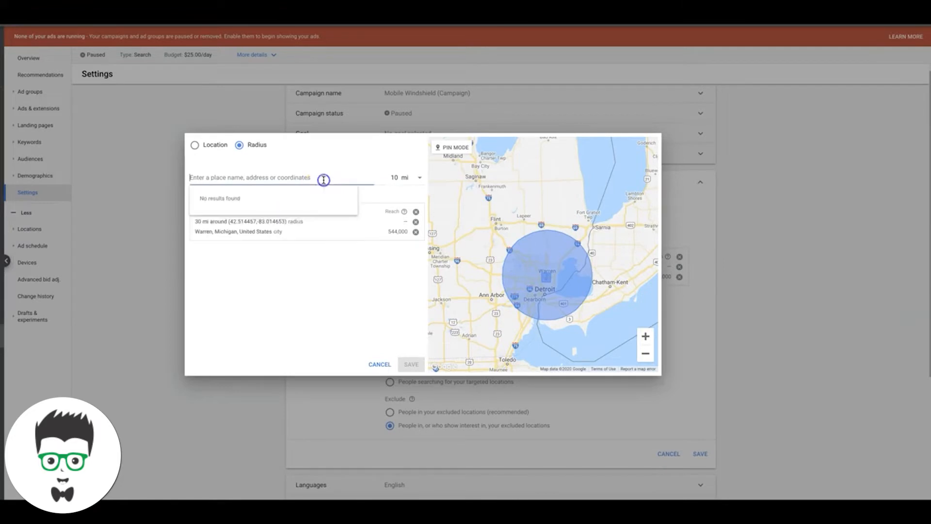
{"action": "type", "text": "detroit"}
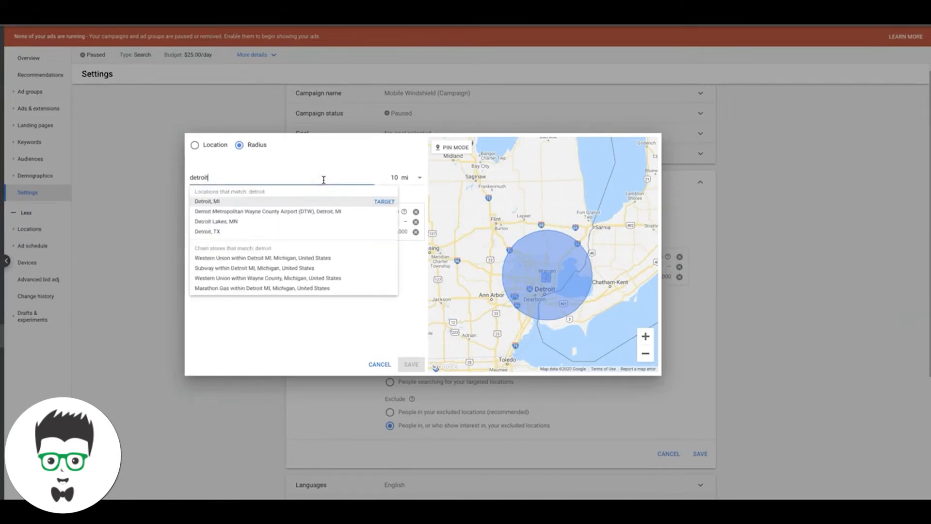
{"action": "left_click", "coordinate": [384, 200]}
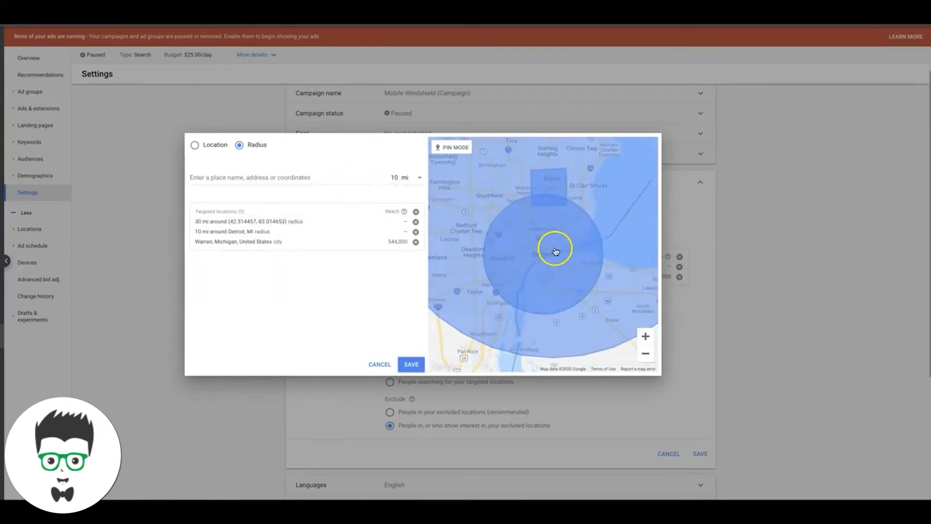
Step: Add a 20 mi radius around Detroit, MI and save the advanced search's targeted locations
{"action": "left_click", "coordinate": [394, 178]}
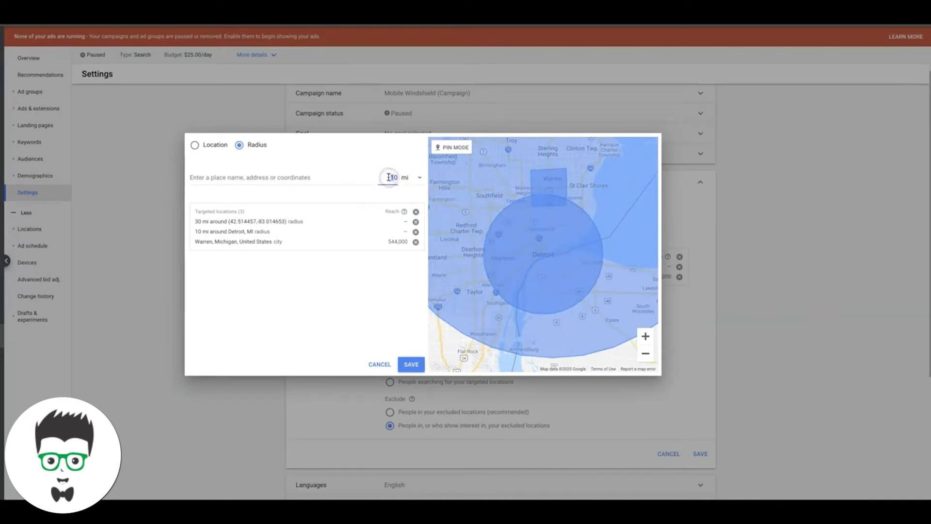
{"action": "left_click", "coordinate": [279, 178]}
{"action": "type", "text": "detroit"}
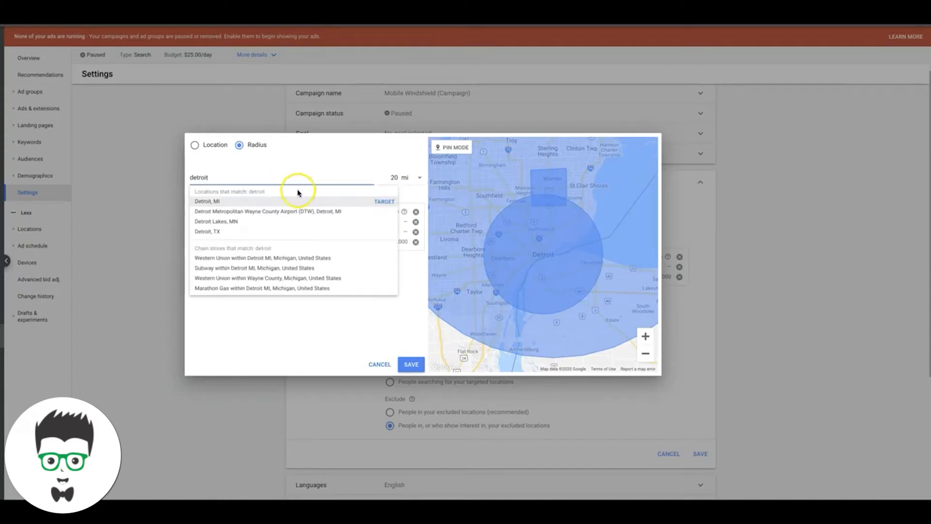
{"action": "left_click", "coordinate": [381, 201]}
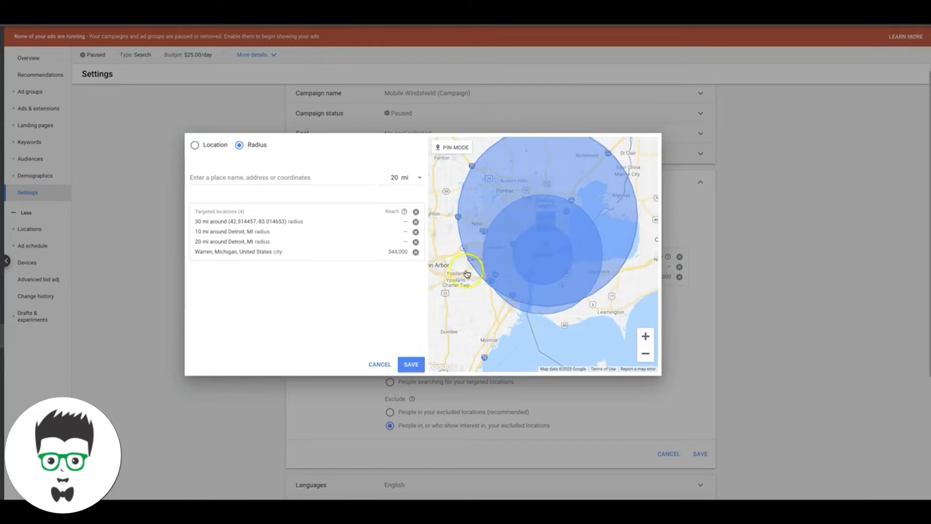
{"action": "left_click", "coordinate": [412, 365]}
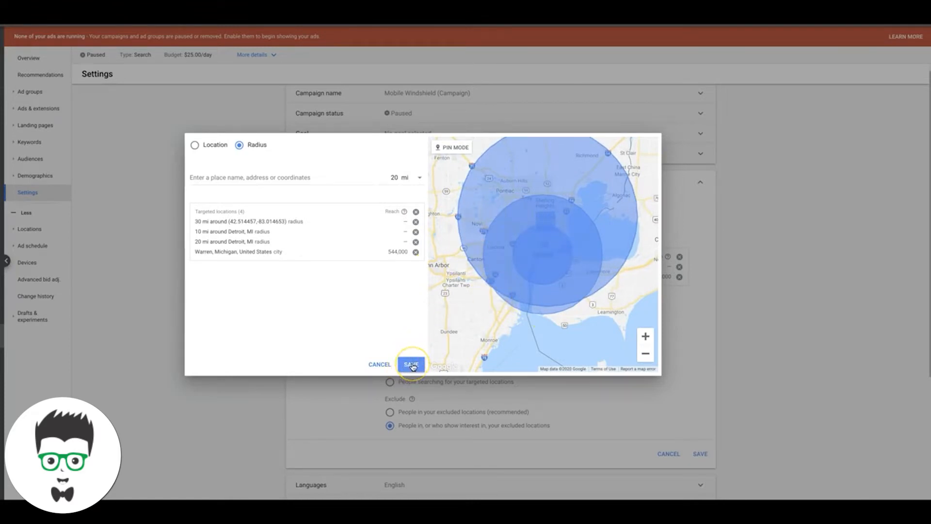
{"action": "left_click", "coordinate": [413, 366]}
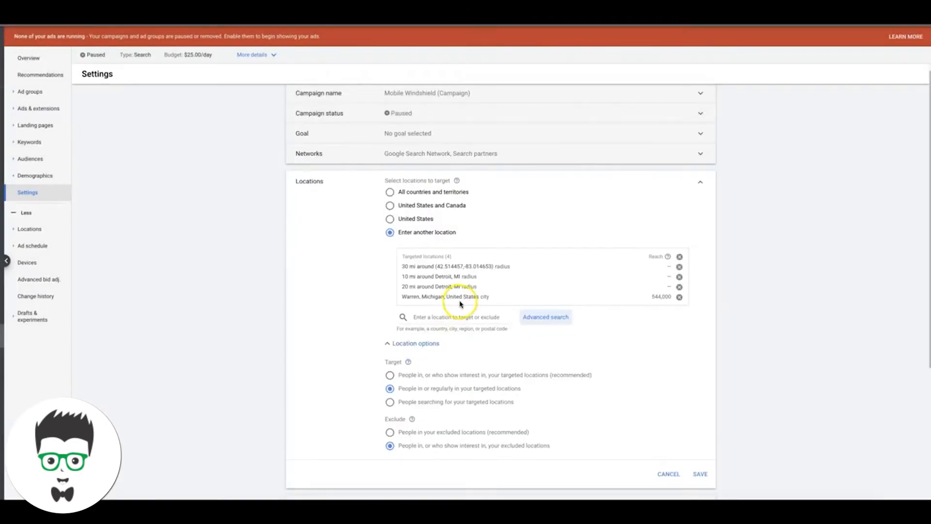
Step: Examine the location, radius and bulk entry options in the advanced location search, and close it without changes
{"action": "left_click", "coordinate": [542, 316]}
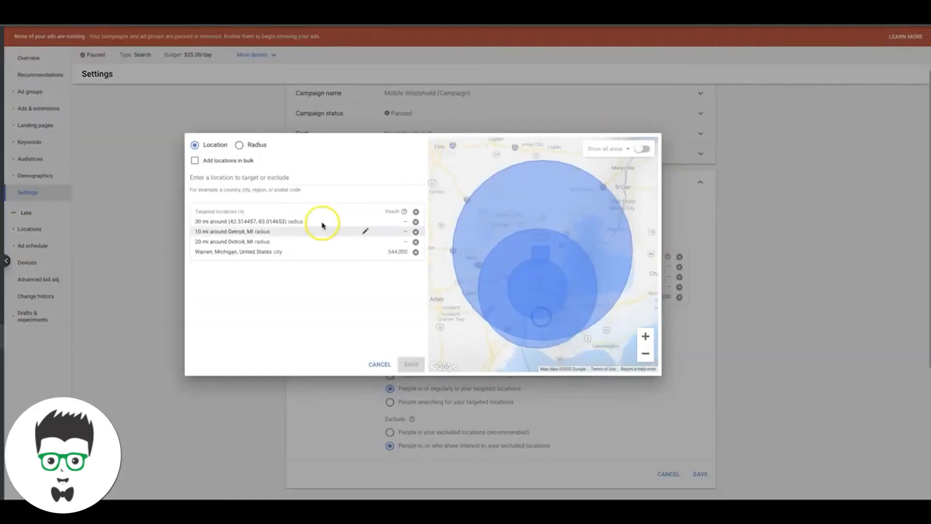
{"action": "left_click", "coordinate": [212, 179]}
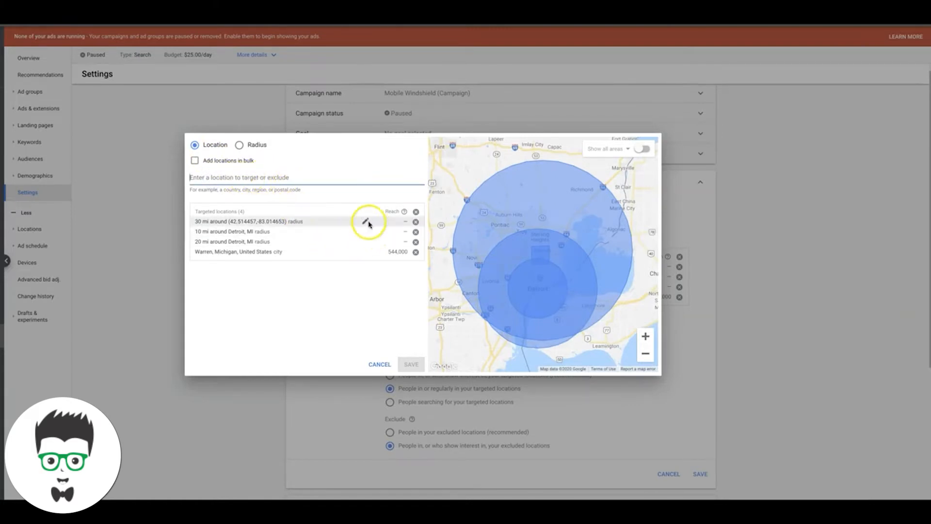
{"action": "mouse_move", "coordinate": [367, 236]}
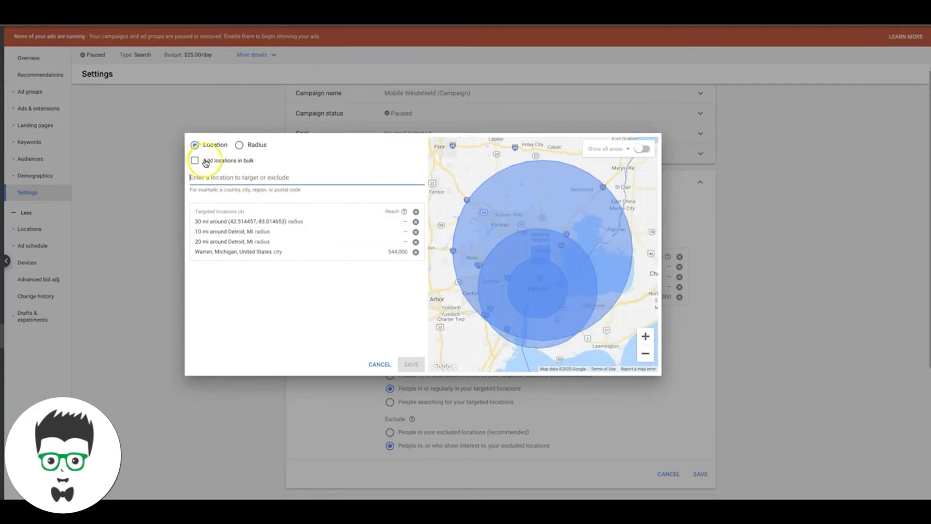
{"action": "left_click", "coordinate": [241, 145]}
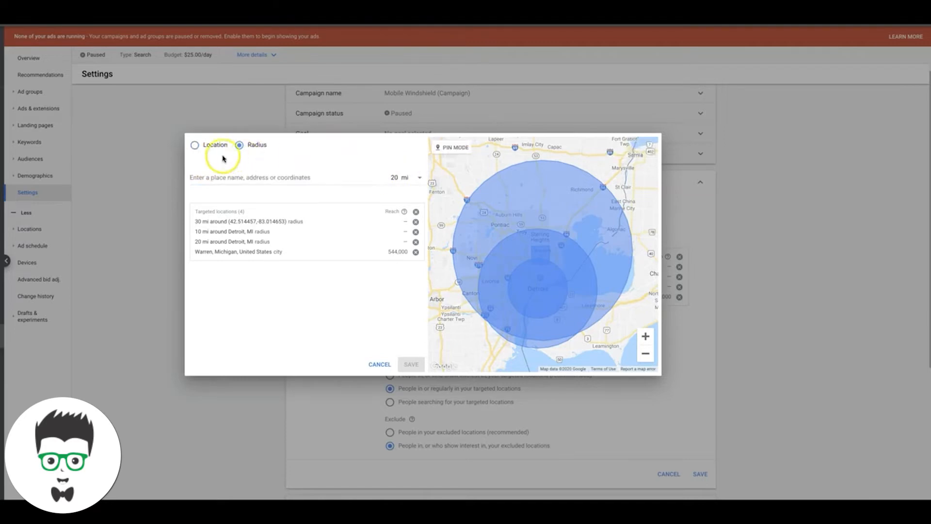
{"action": "left_click", "coordinate": [194, 145]}
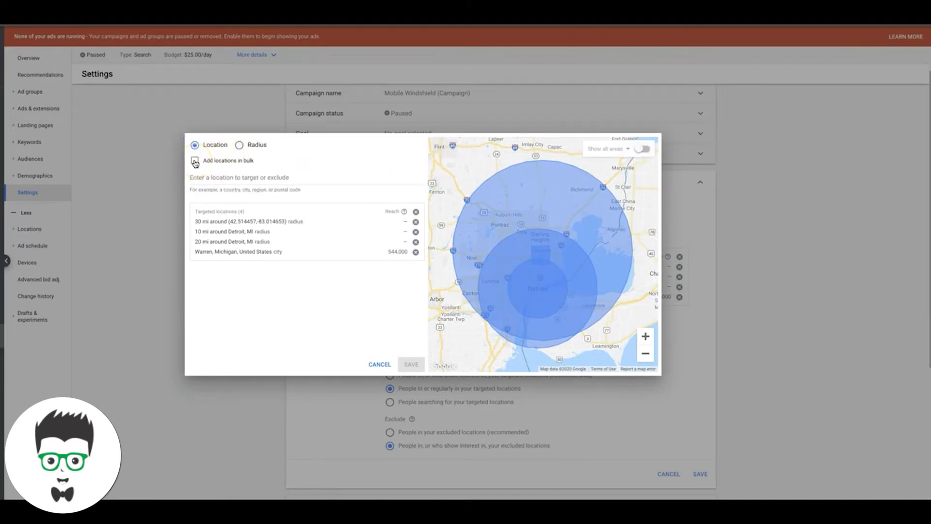
{"action": "left_click", "coordinate": [195, 161]}
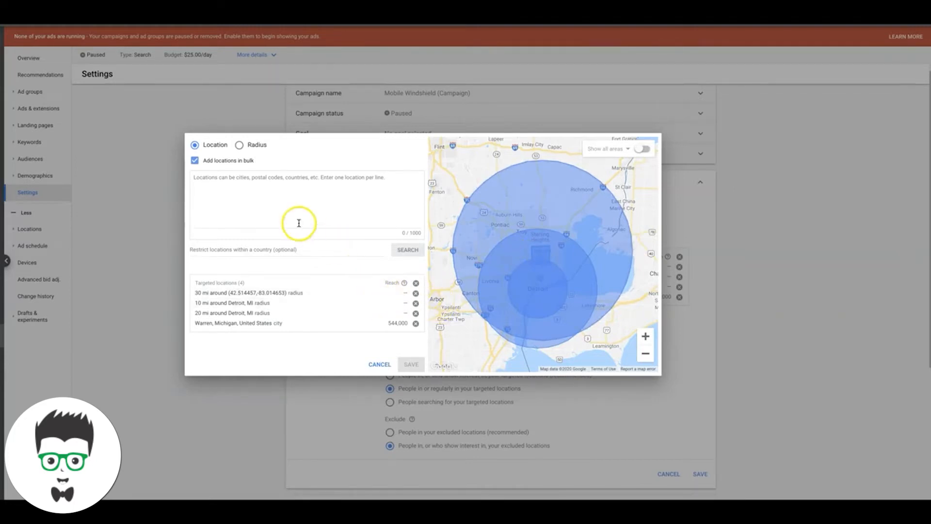
{"action": "left_click", "coordinate": [381, 365]}
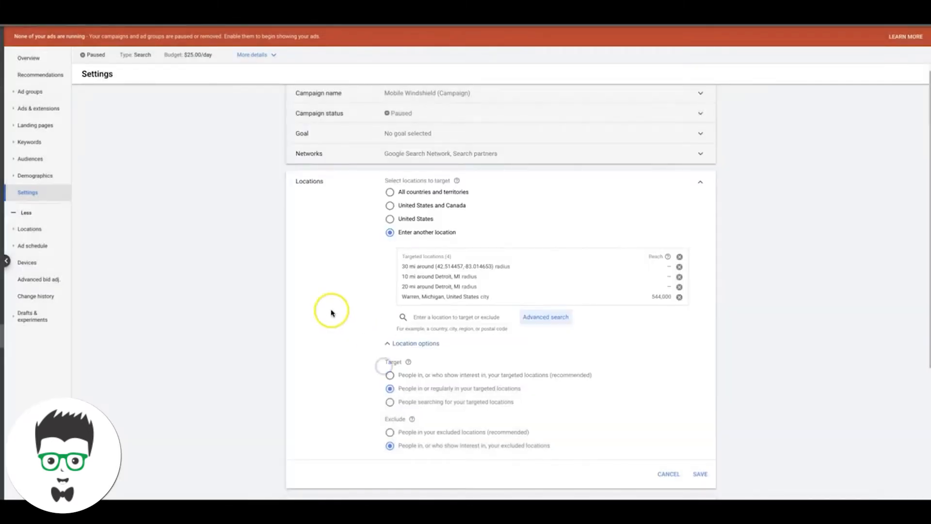
Step: In the campaign's device settings, set the Computers bid adjustment to a 100% decrease
{"action": "left_click", "coordinate": [31, 263]}
{"action": "left_click", "coordinate": [479, 268]}
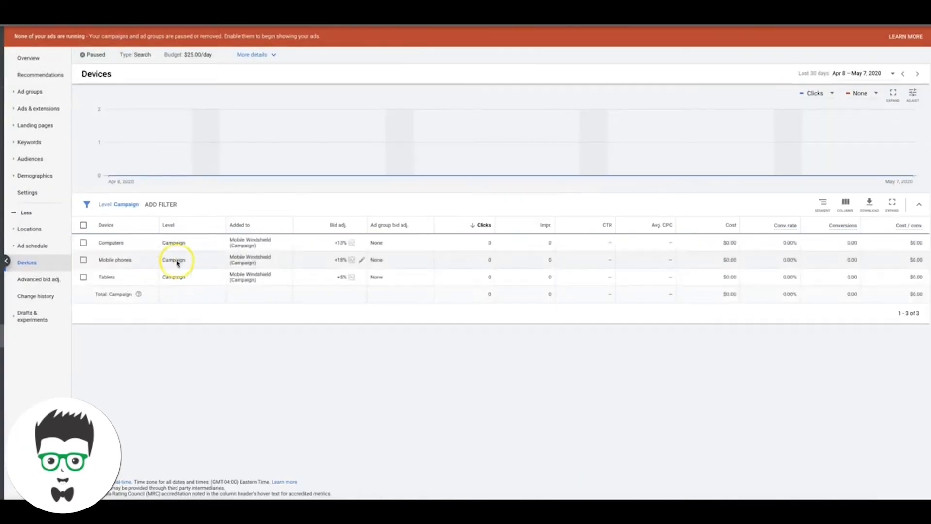
{"action": "left_click", "coordinate": [343, 242]}
{"action": "left_click", "coordinate": [313, 259]}
{"action": "left_click", "coordinate": [316, 282]}
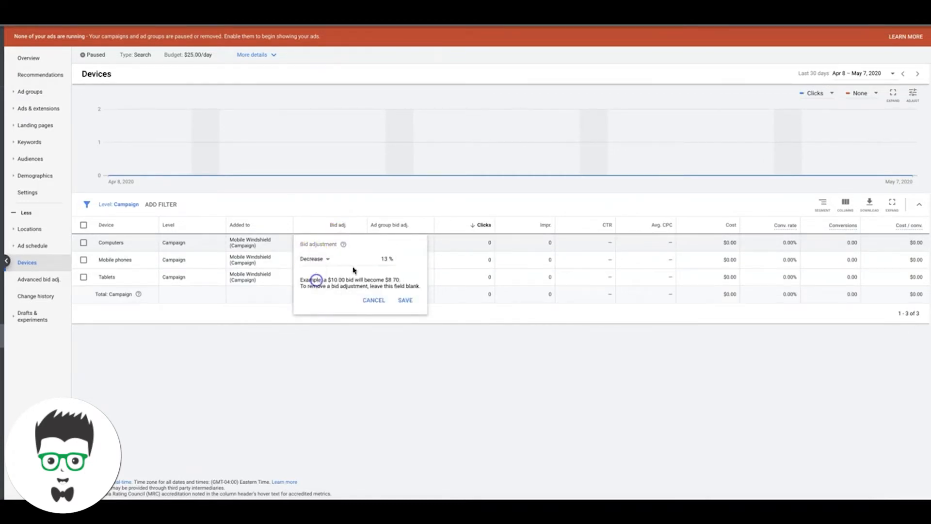
{"action": "left_click", "coordinate": [373, 258]}
{"action": "left_click_drag", "start_coordinate": [373, 258], "coordinate": [408, 259]}
{"action": "type", "text": "1"}
{"action": "key", "text": "Return"}
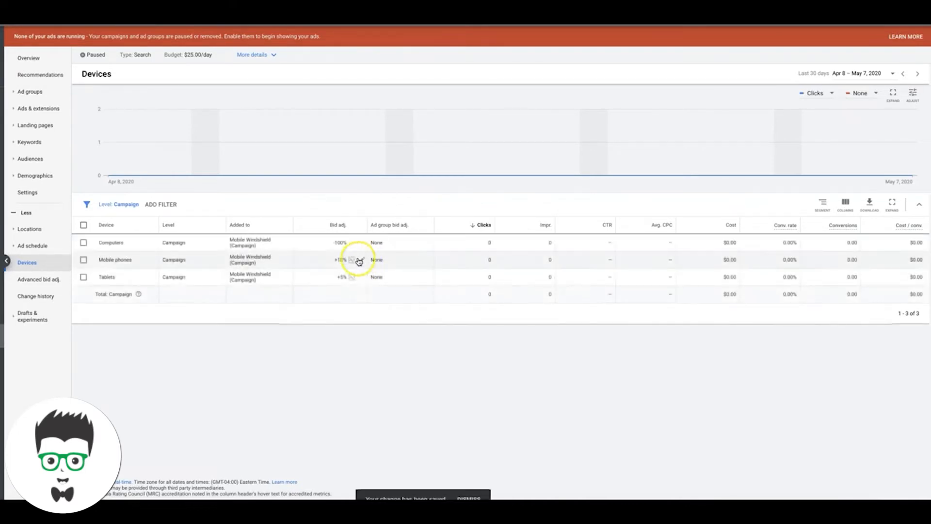
Step: Set the Tablets bid adjustment to a 100% decrease and save it
{"action": "left_click", "coordinate": [344, 278]}
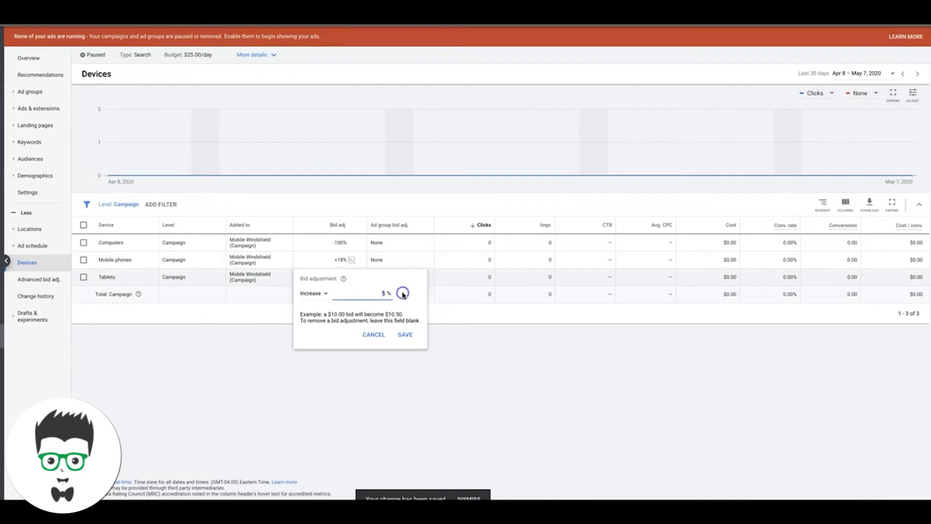
{"action": "type", "text": "100"}
{"action": "left_click", "coordinate": [312, 294]}
{"action": "left_click", "coordinate": [317, 315]}
{"action": "left_click", "coordinate": [406, 335]}
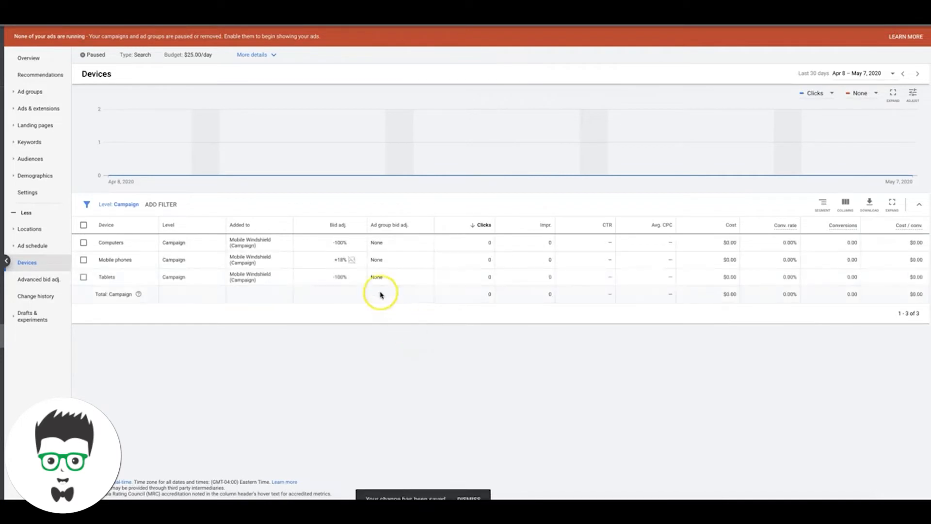
{"action": "left_click", "coordinate": [341, 262]}
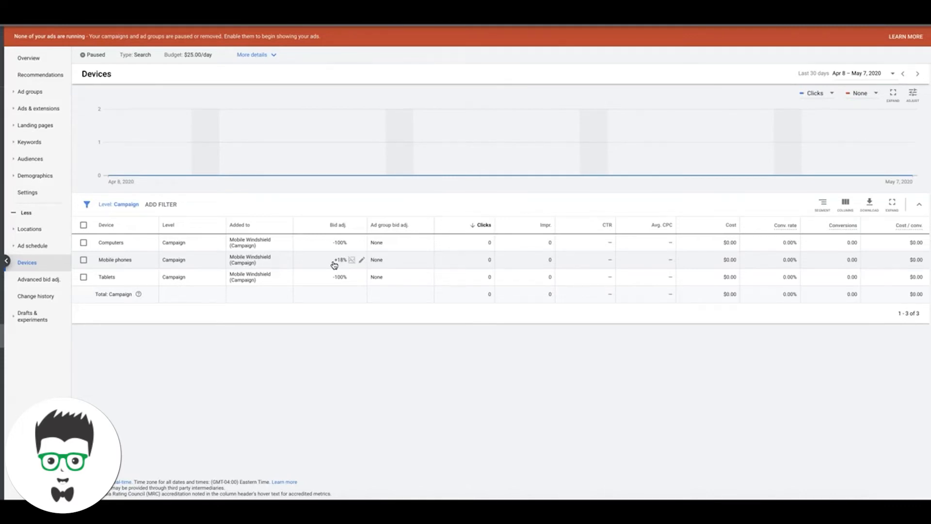
{"action": "left_click", "coordinate": [316, 265]}
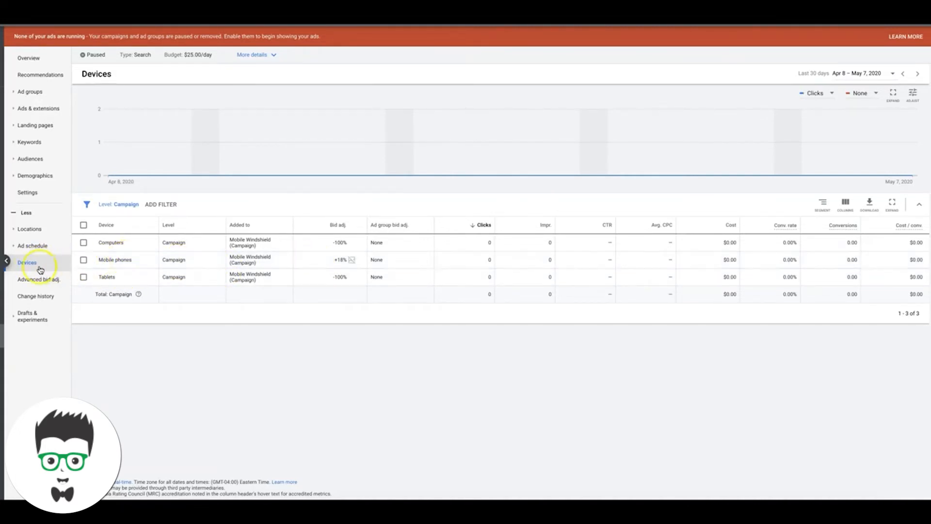
Step: In the campaign's location settings, add Canada as an excluded location and save the exclusion
{"action": "left_click", "coordinate": [29, 229]}
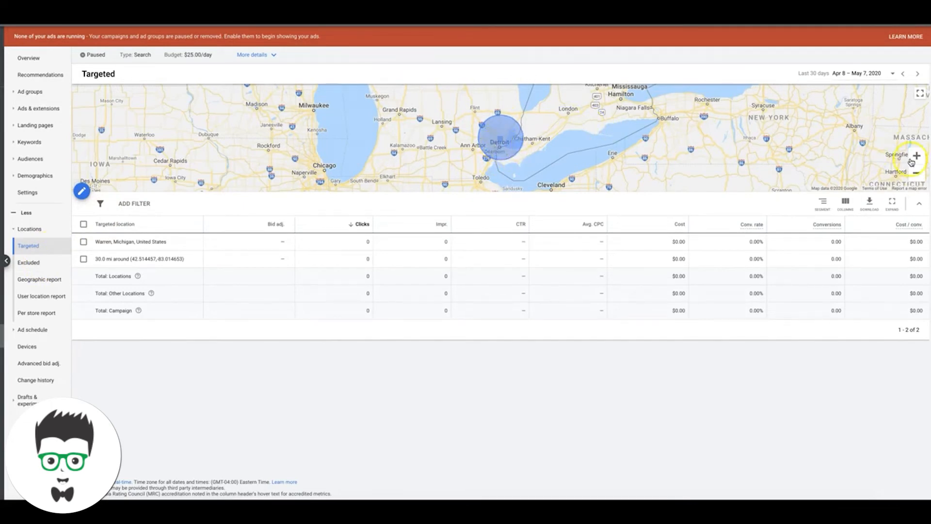
{"action": "left_click", "coordinate": [917, 174]}
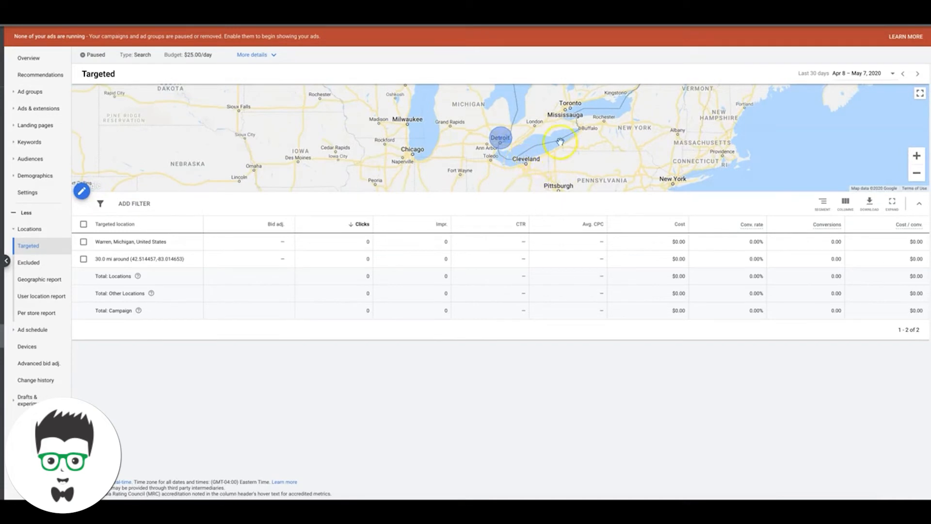
{"action": "left_click", "coordinate": [918, 176]}
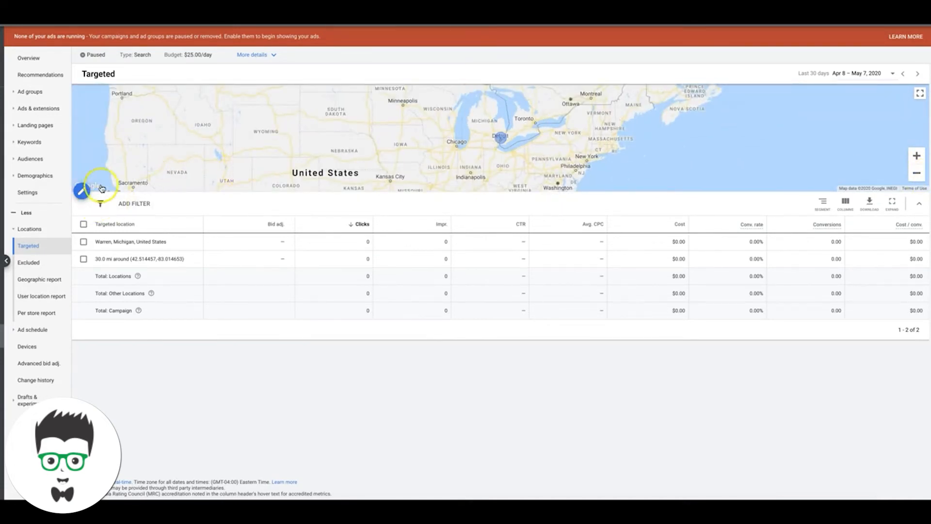
{"action": "left_click", "coordinate": [37, 262]}
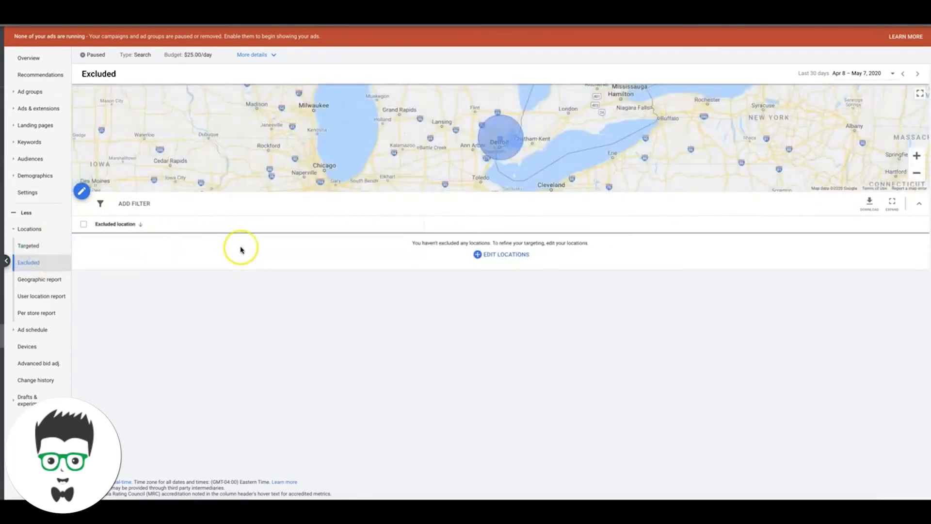
{"action": "left_click", "coordinate": [83, 192]}
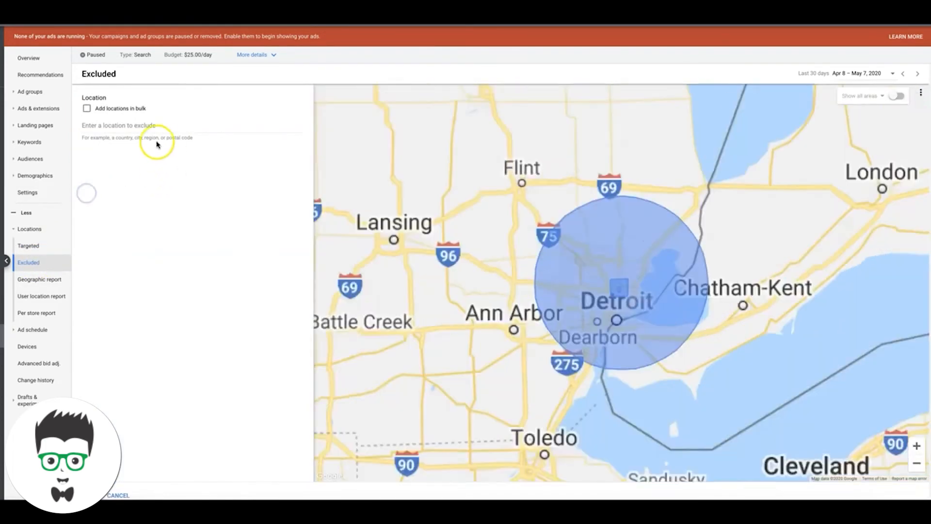
{"action": "left_click", "coordinate": [122, 126]}
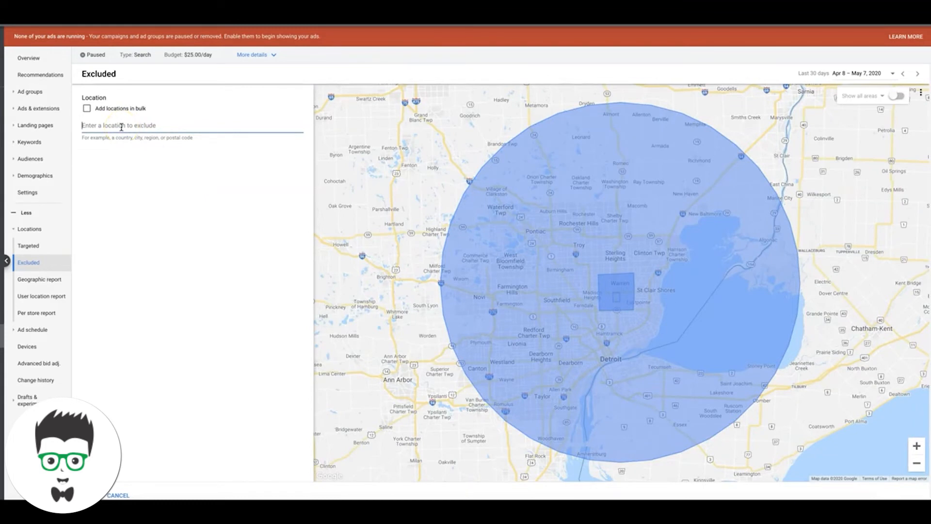
{"action": "type", "text": "can"}
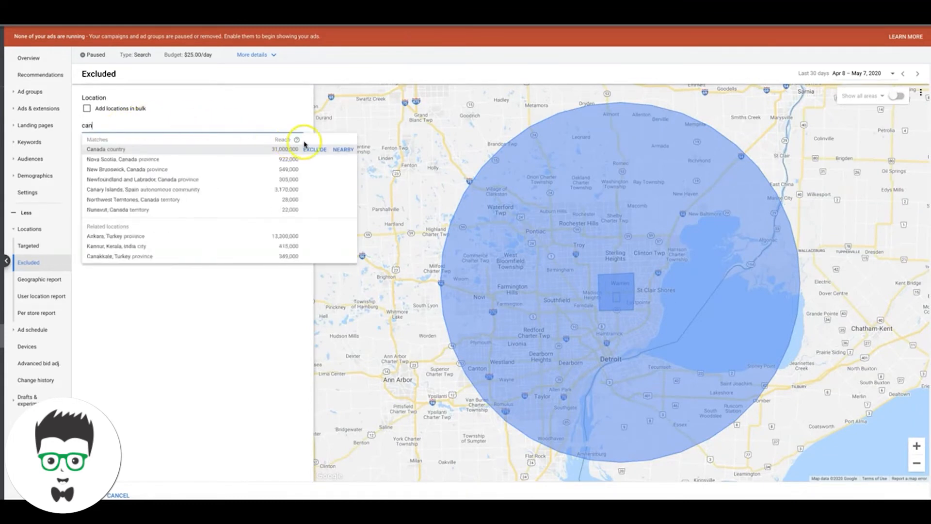
{"action": "left_click", "coordinate": [314, 150]}
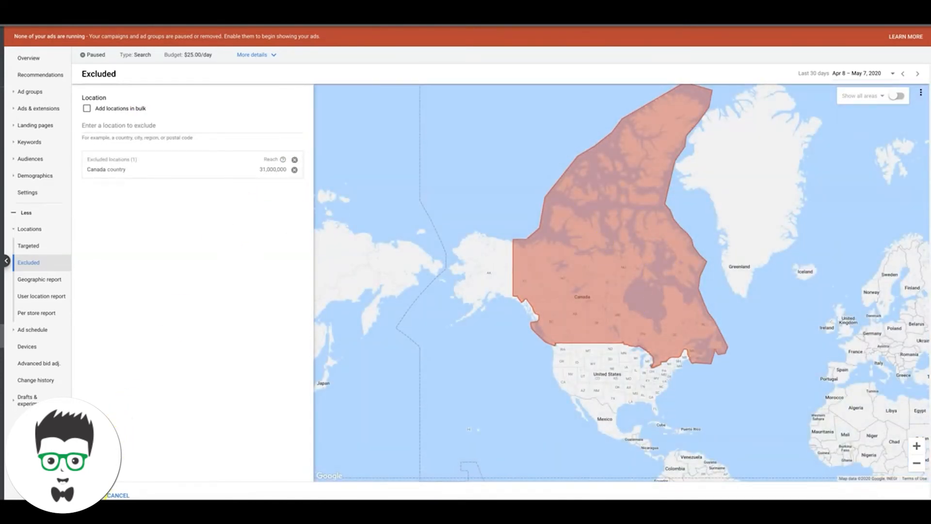
{"action": "left_click", "coordinate": [90, 495]}
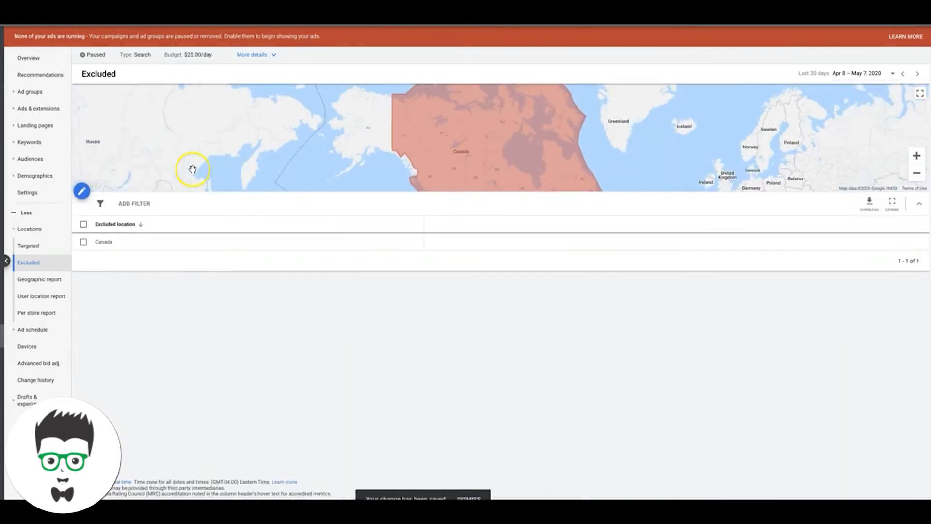
Step: Add the state of Ohio, United States, to the campaign's excluded locations and save
{"action": "left_click_drag", "start_coordinate": [697, 159], "coordinate": [698, 84]}
{"action": "left_click", "coordinate": [917, 157]}
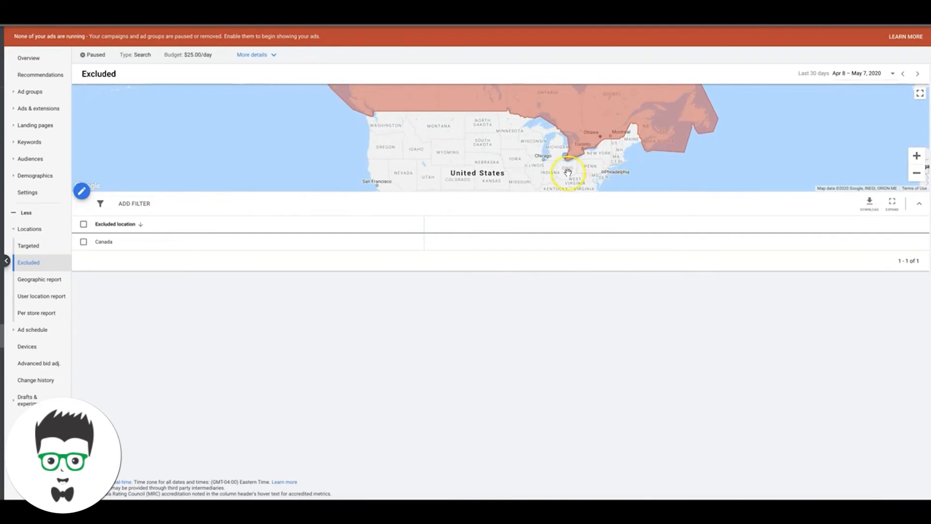
{"action": "left_click", "coordinate": [81, 191]}
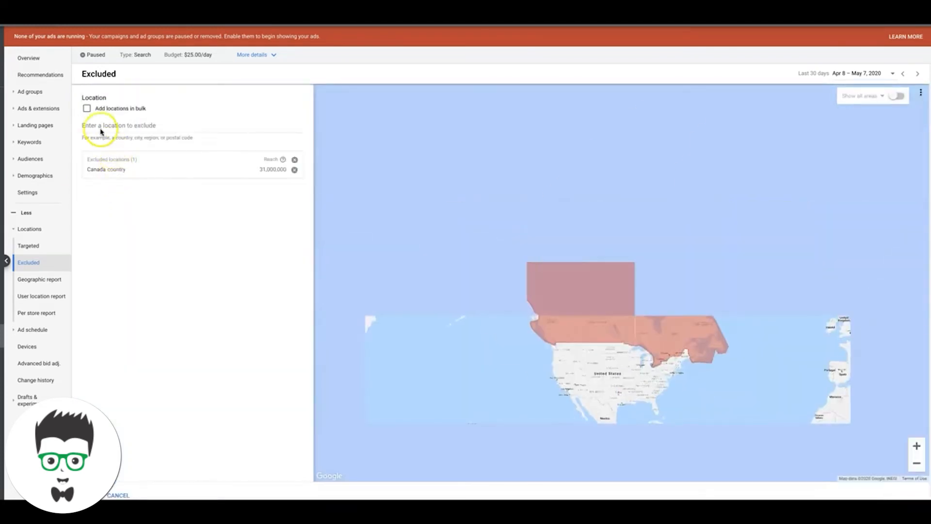
{"action": "left_click", "coordinate": [102, 131]}
{"action": "type", "text": "ohio"}
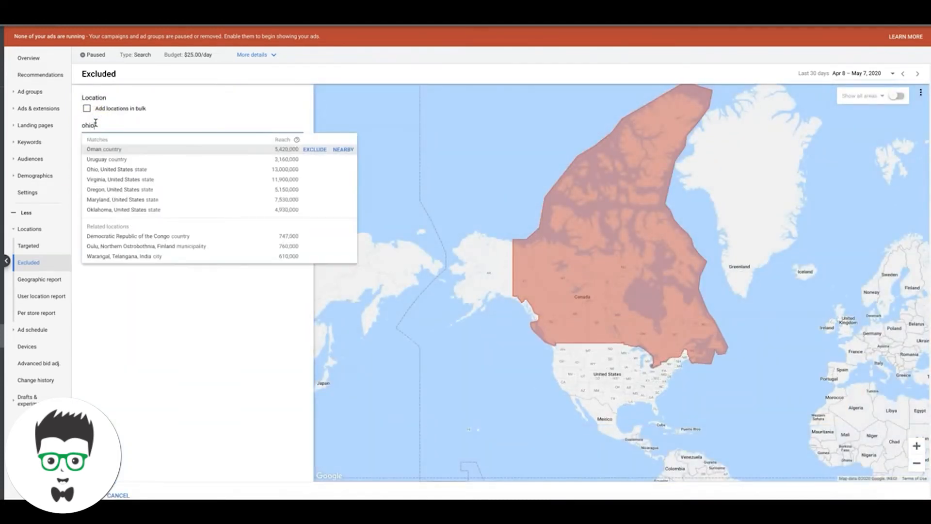
{"action": "left_click", "coordinate": [309, 148]}
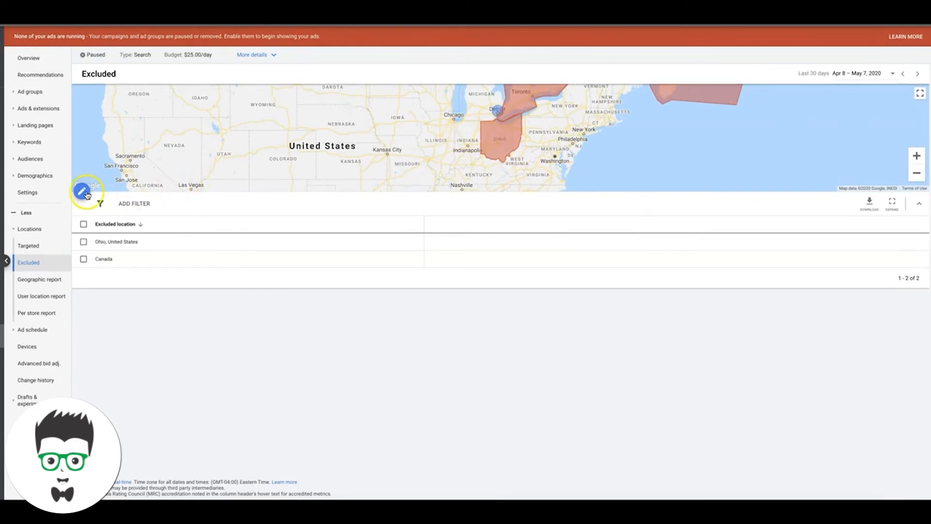
Step: Exclude the state of Indiana, United States, from the campaign's locations and save the change
{"action": "left_click", "coordinate": [83, 192]}
{"action": "left_click", "coordinate": [105, 125]}
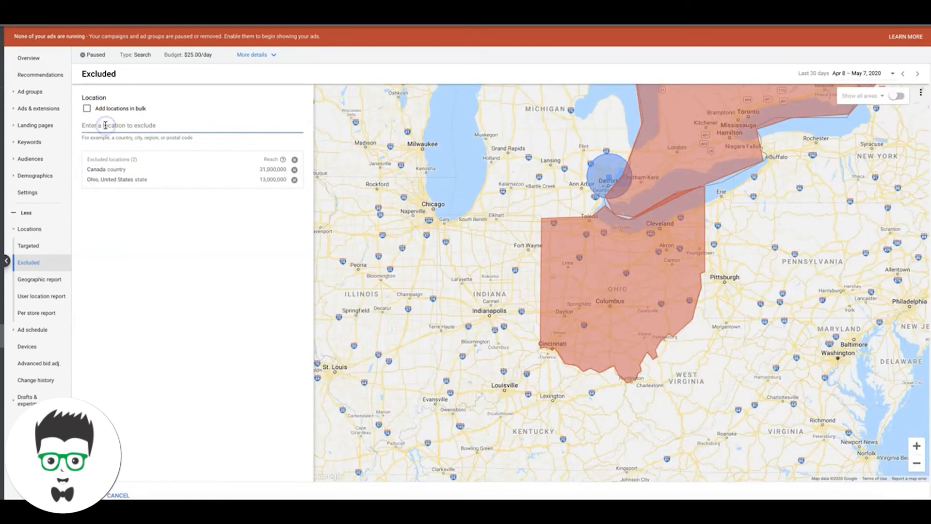
{"action": "type", "text": "indian"}
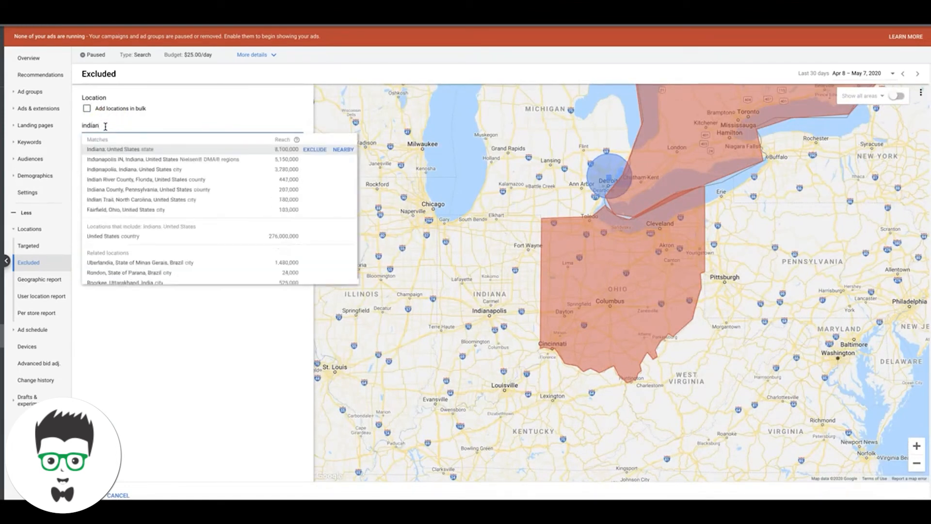
{"action": "left_click", "coordinate": [310, 150]}
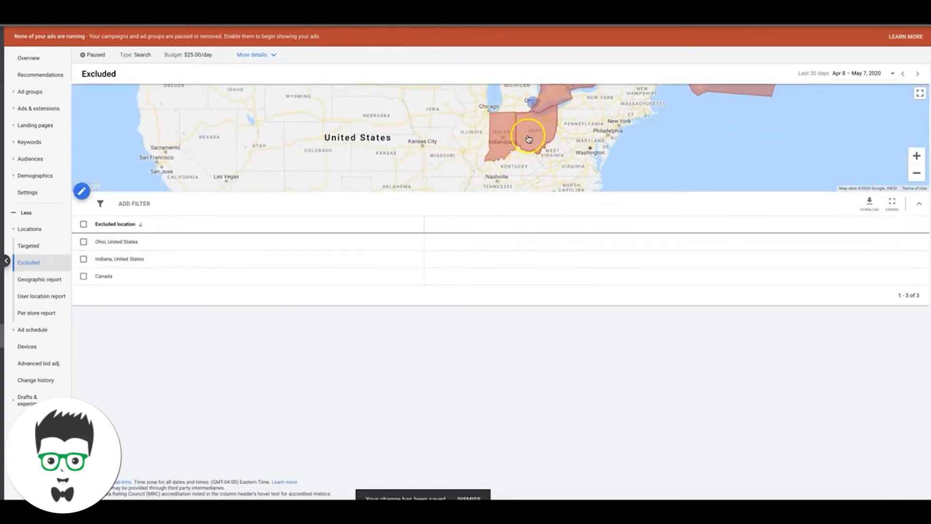
Step: Add the state of Illinois to the excluded locations, inspect the exclusions around the Detroit target area, and save
{"action": "left_click_drag", "start_coordinate": [528, 139], "coordinate": [534, 181]}
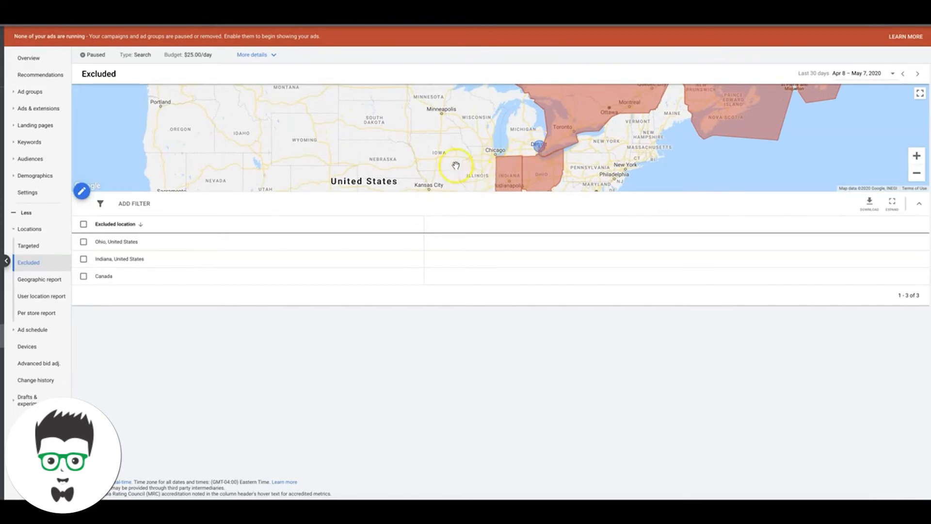
{"action": "left_click", "coordinate": [81, 190]}
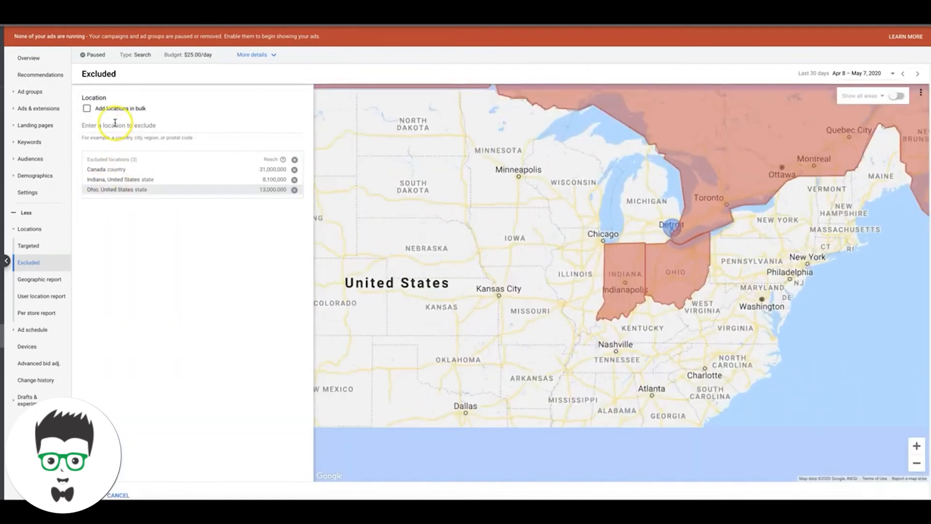
{"action": "left_click", "coordinate": [115, 123]}
{"action": "type", "text": "illi"}
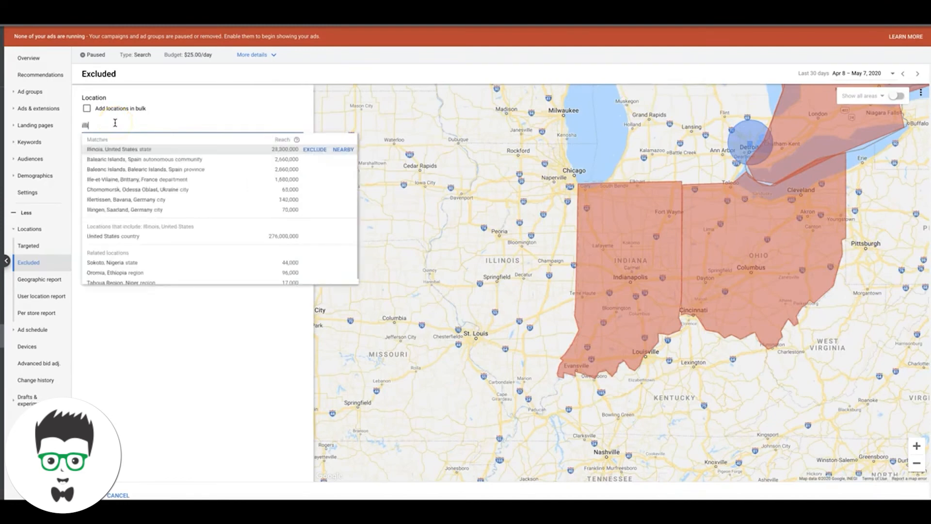
{"action": "left_click", "coordinate": [309, 149]}
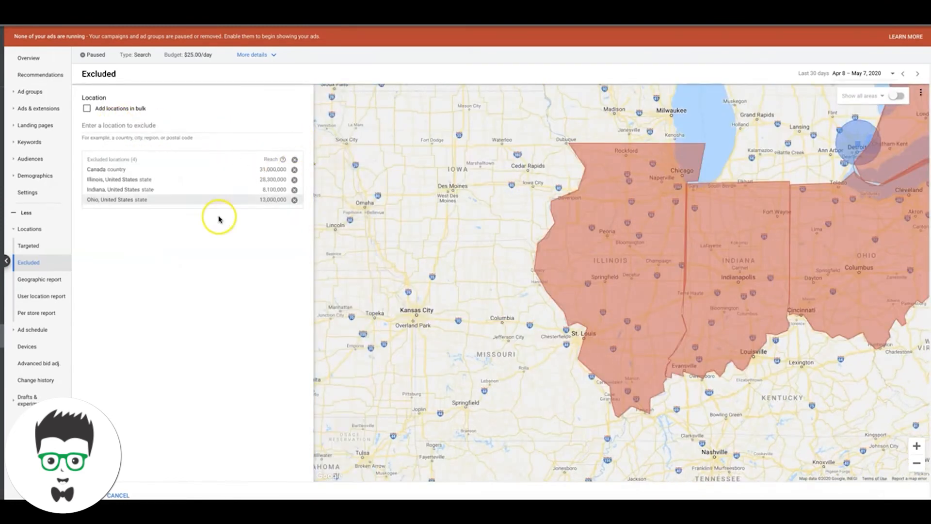
{"action": "left_click_drag", "start_coordinate": [815, 246], "coordinate": [578, 351]}
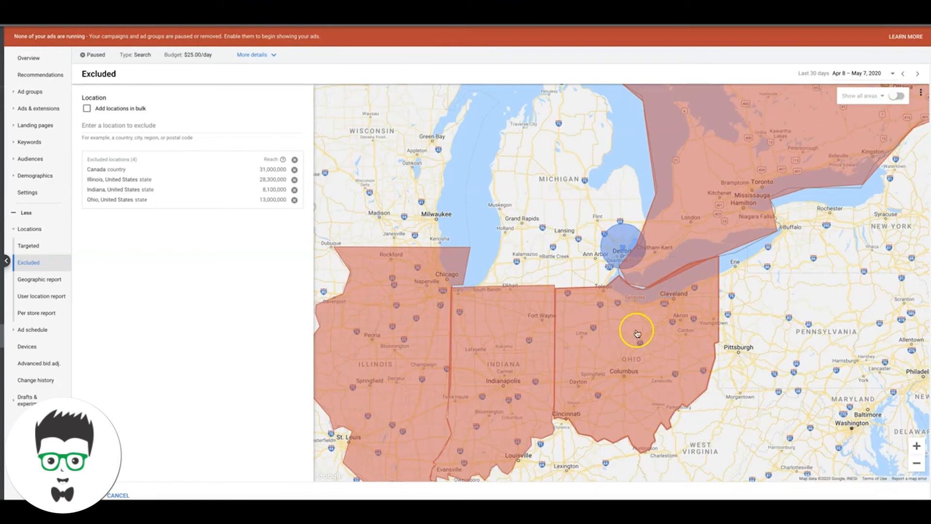
{"action": "left_click_drag", "start_coordinate": [591, 285], "coordinate": [560, 322]}
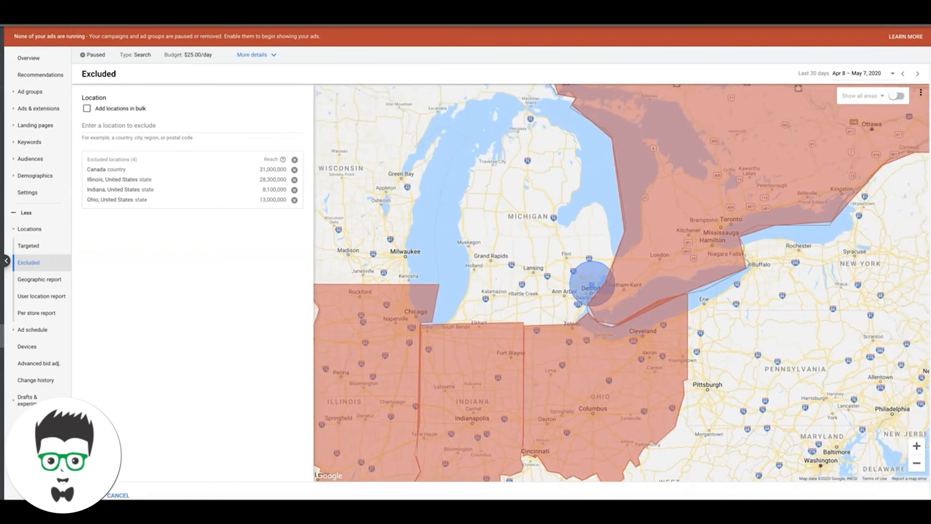
{"action": "left_click", "coordinate": [916, 446]}
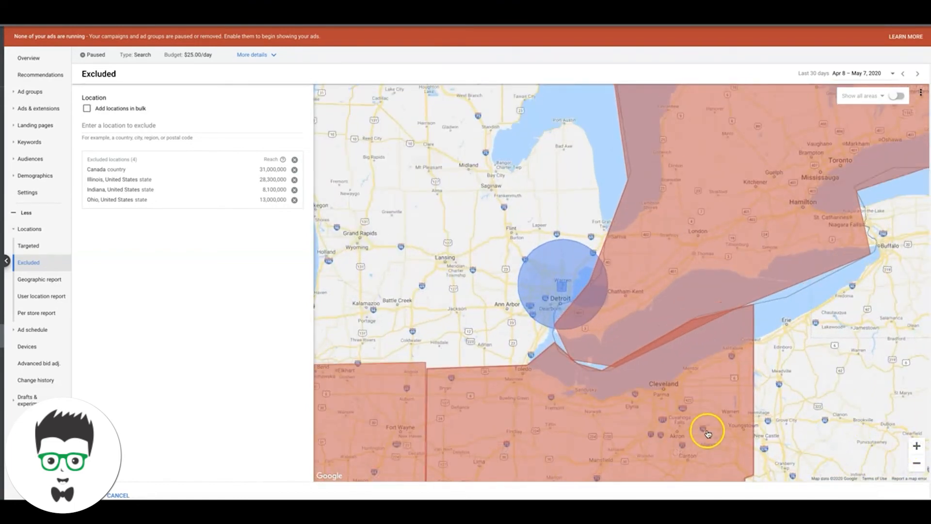
{"action": "left_click", "coordinate": [916, 463]}
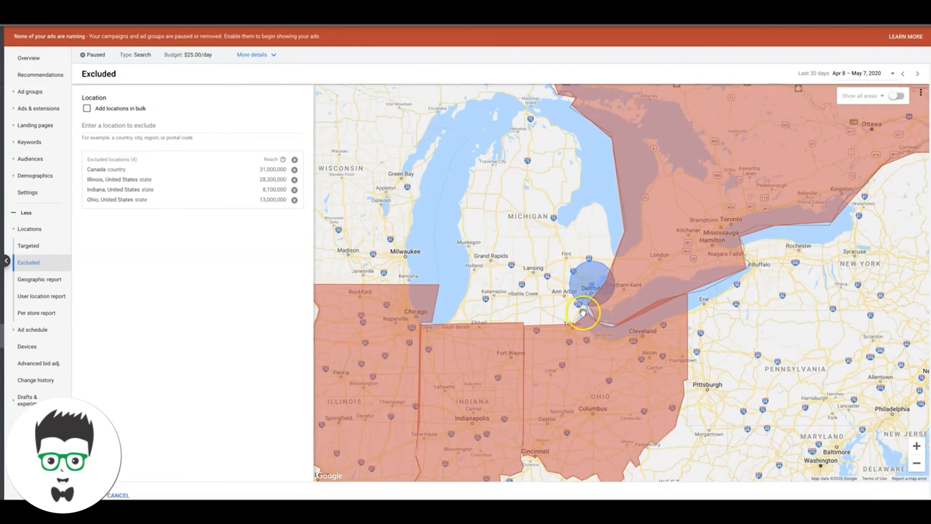
{"action": "left_click", "coordinate": [530, 304]}
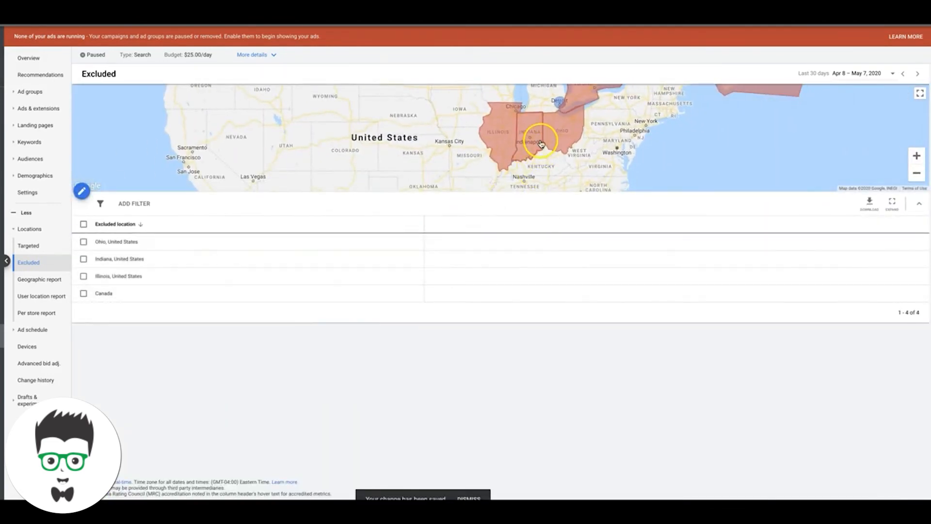
Step: Review the campaign's targeted locations and examine the surrounding excluded regions on their map
{"action": "left_click", "coordinate": [29, 250]}
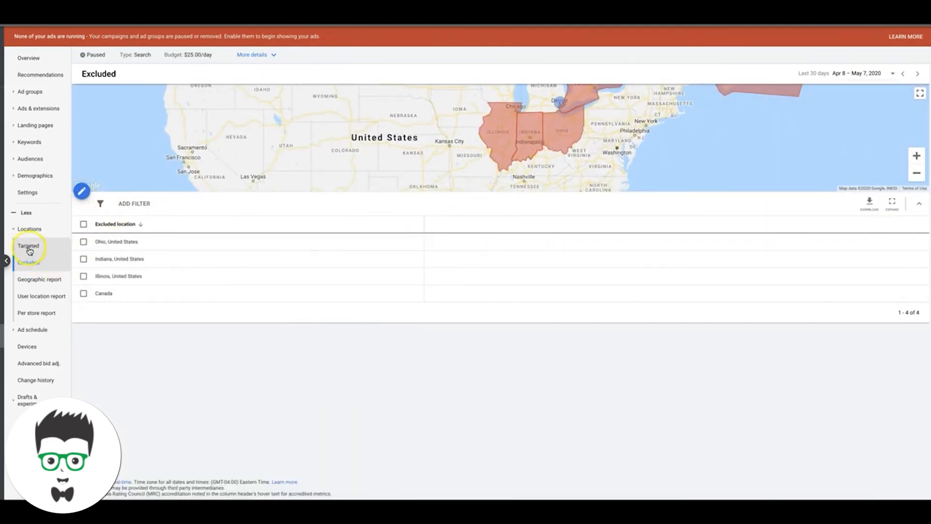
{"action": "left_click_drag", "start_coordinate": [607, 160], "coordinate": [557, 121]}
{"action": "left_click_drag", "start_coordinate": [476, 166], "coordinate": [470, 142]}
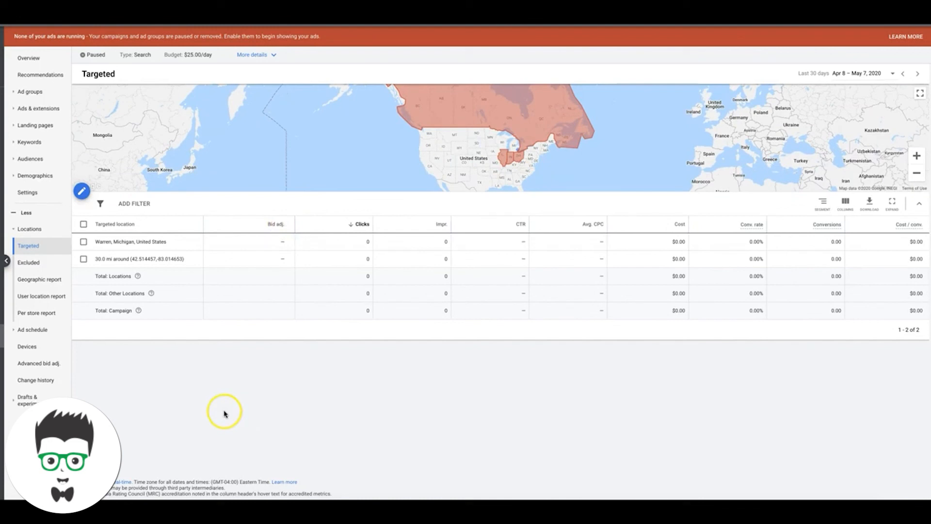